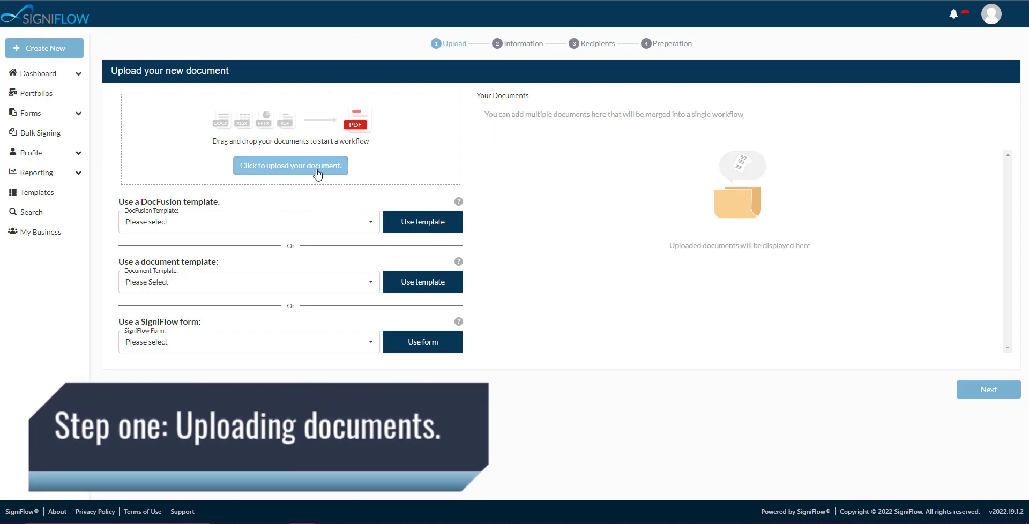
Step: Upload Agreement Contract(Short).docx from the Videos folder as the first workflow document
click(318, 173)
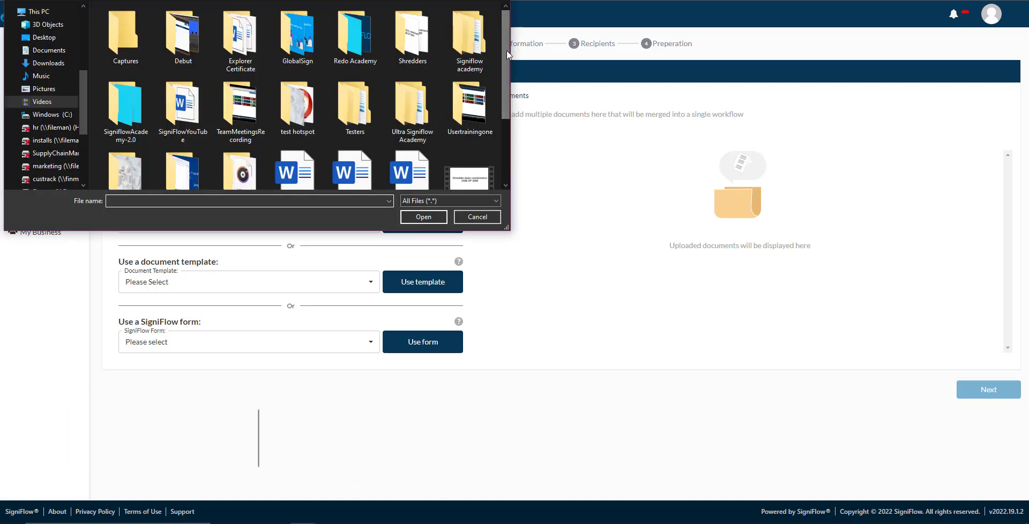
scroll(433, 157, down, 1)
click(354, 97)
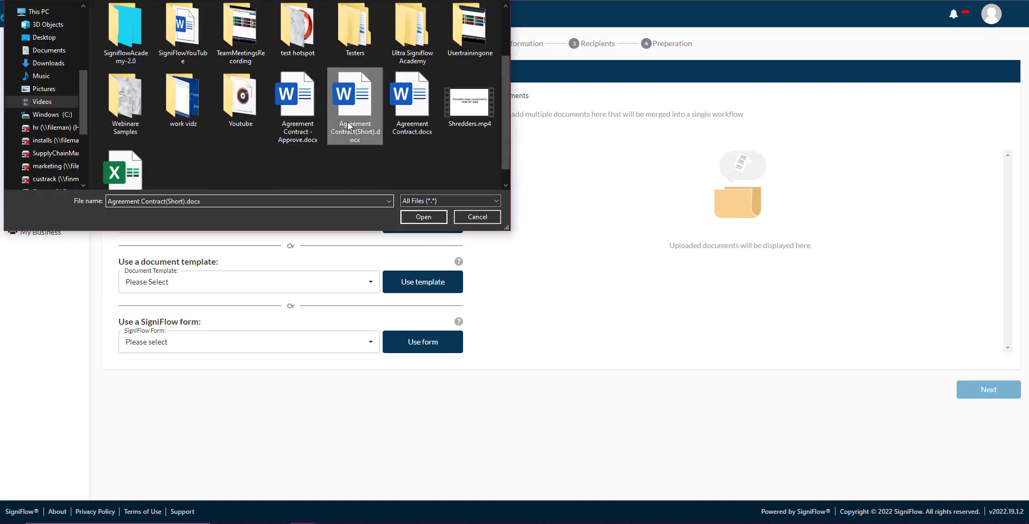
click(422, 217)
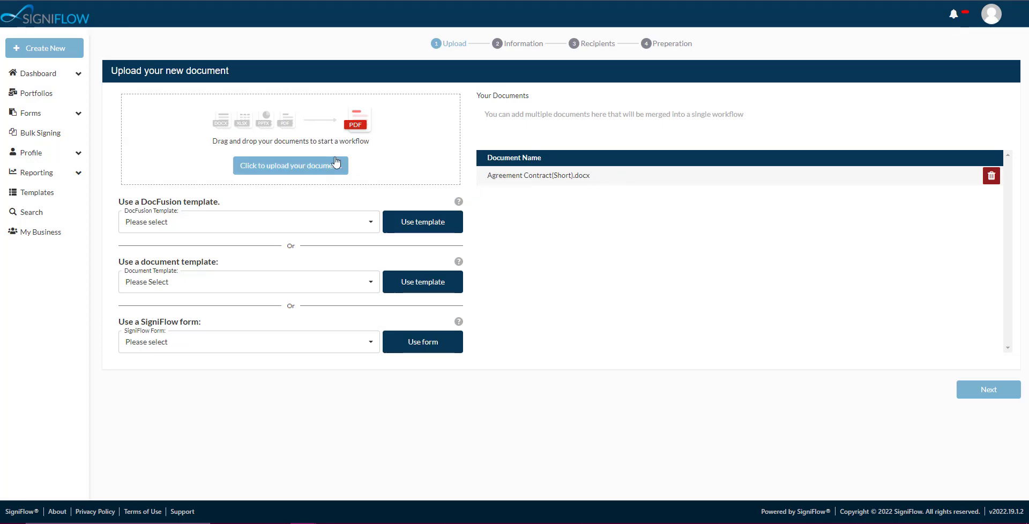
Step: Upload Agreement Contract.docx as a second document and order it ahead of Agreement Contract(Short).docx
click(299, 168)
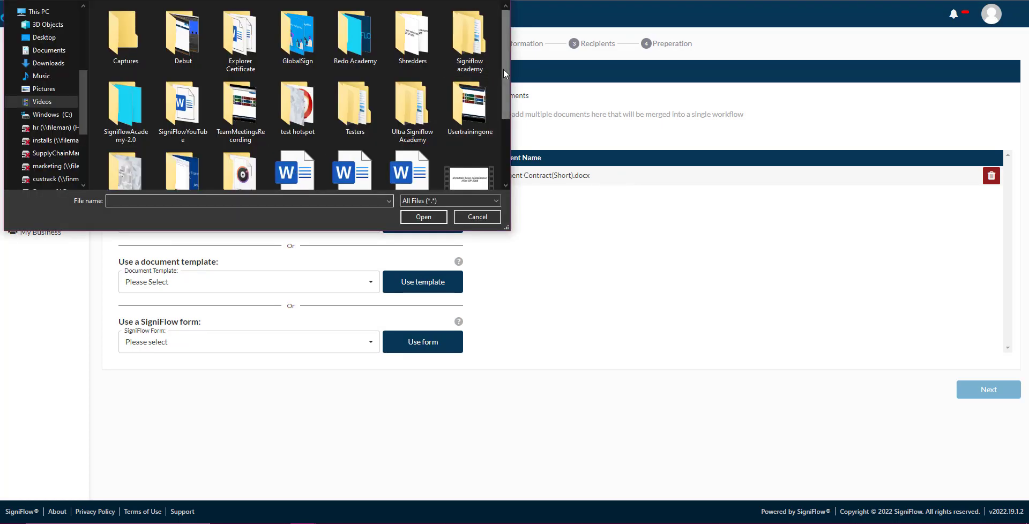
scroll(311, 139, down, 2)
click(410, 106)
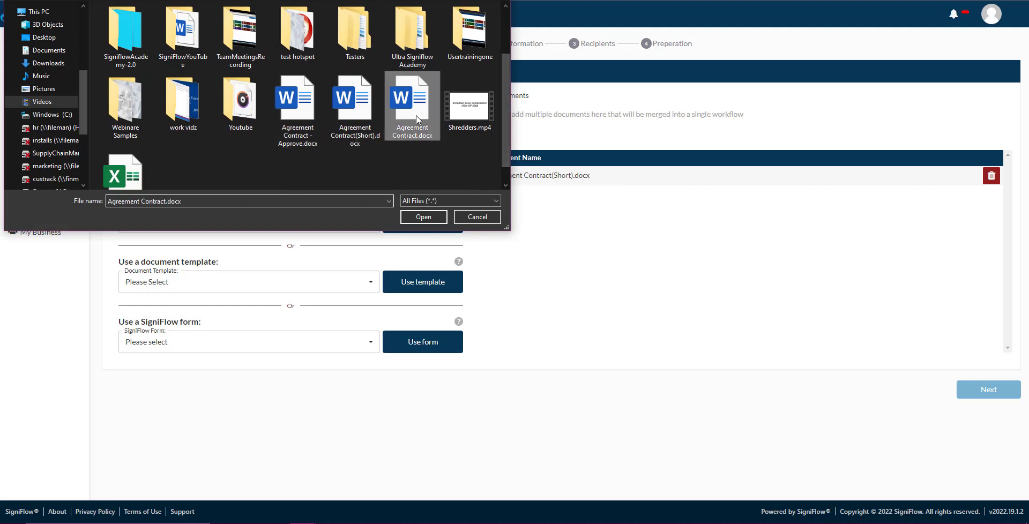
click(424, 217)
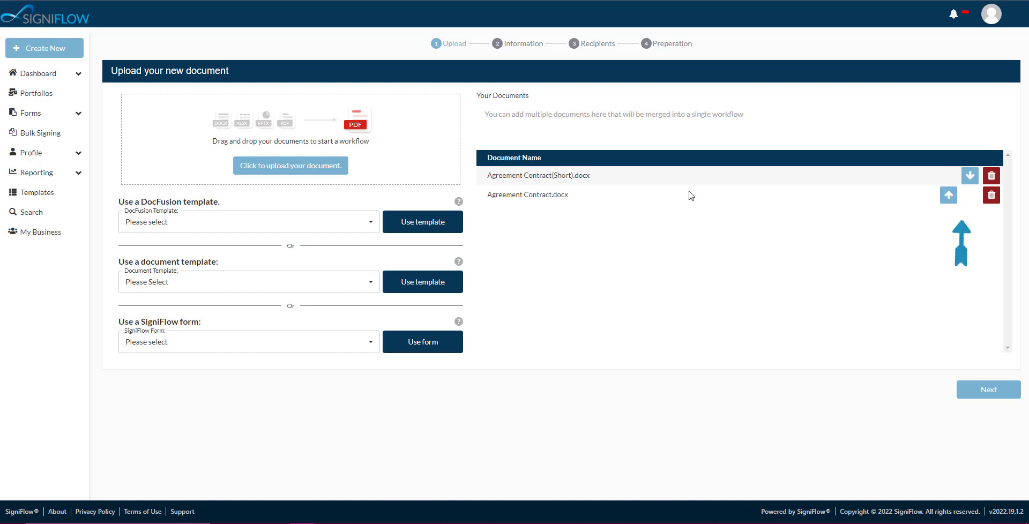
click(971, 177)
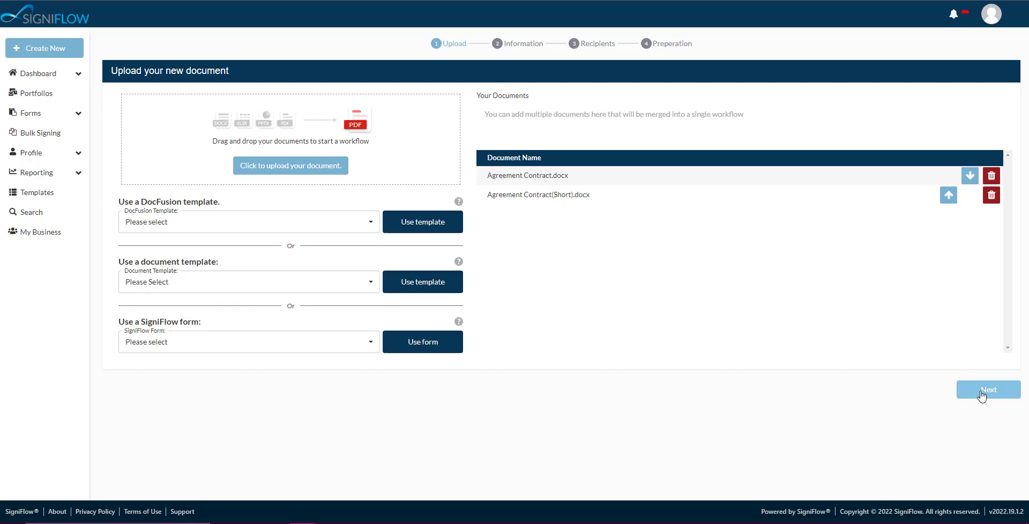
Step: Proceed to the document information and rename the merged document to Standard Agreement Contract.docx
click(982, 396)
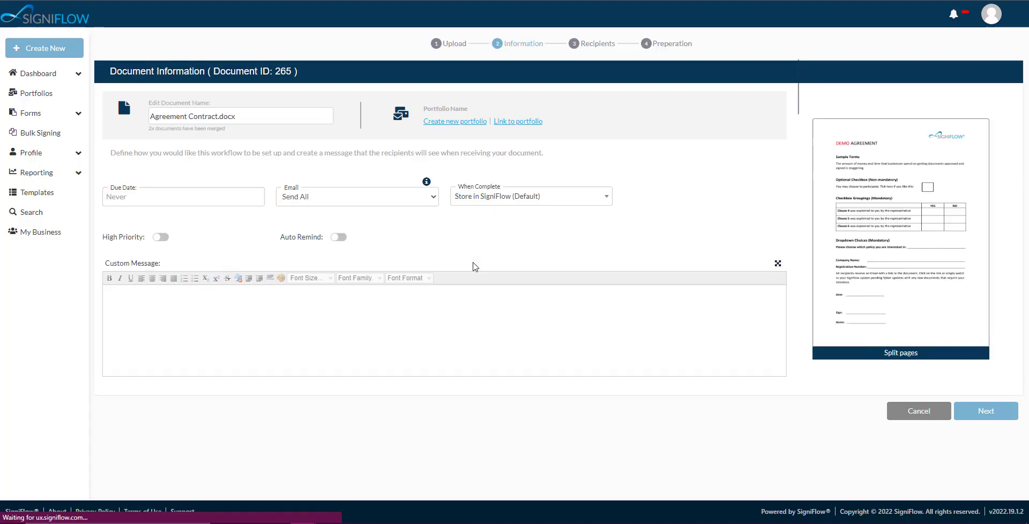
click(218, 117)
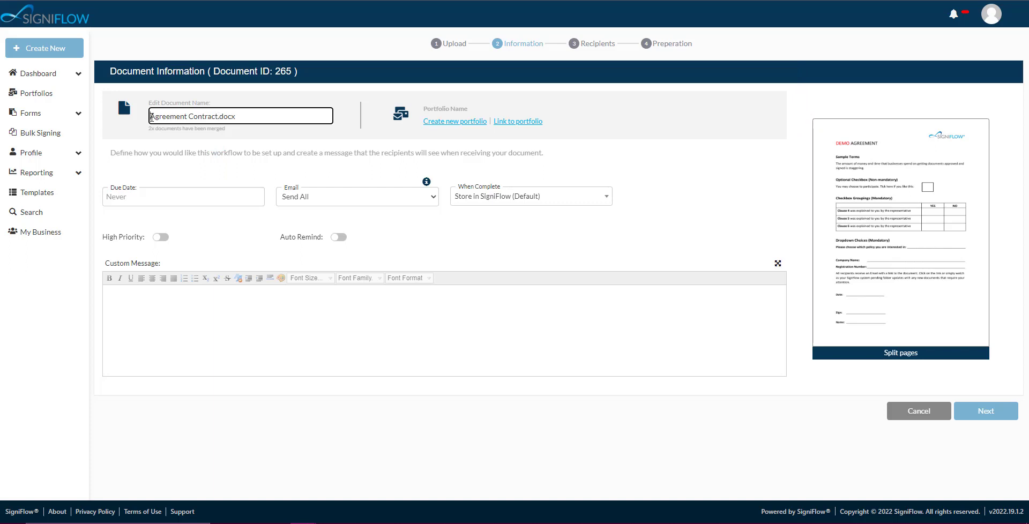
text(Standard)
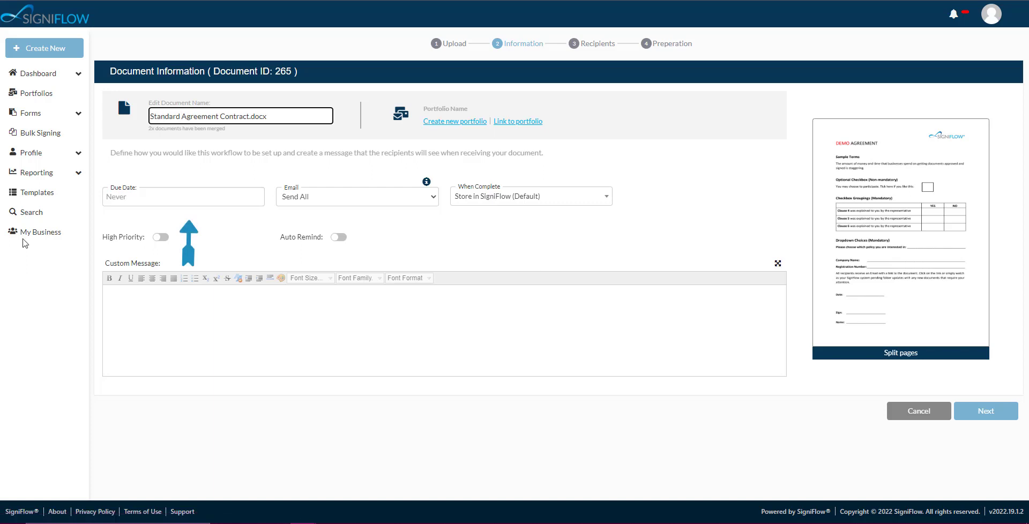
Step: Set the workflow's due date to 15 Sep 2022 and enable Auto Expire
click(167, 200)
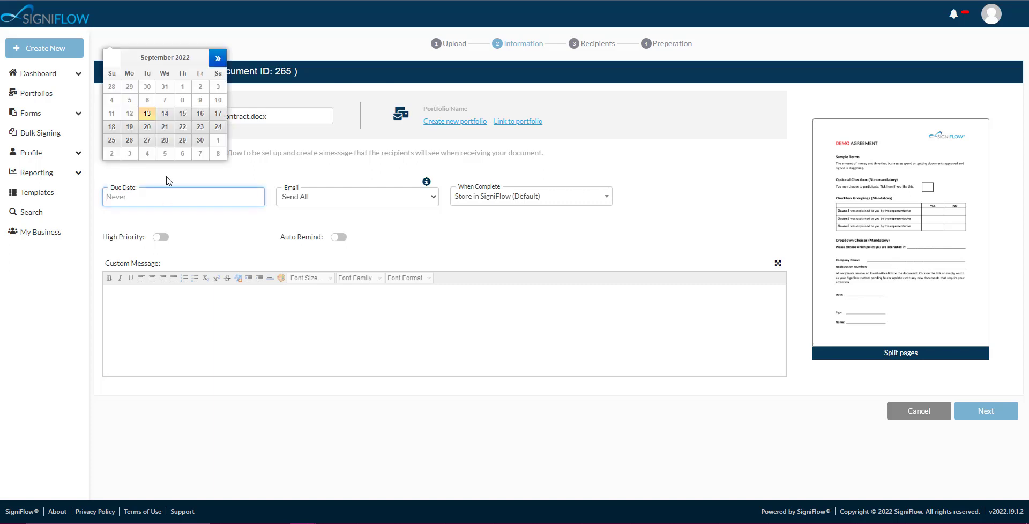
click(187, 116)
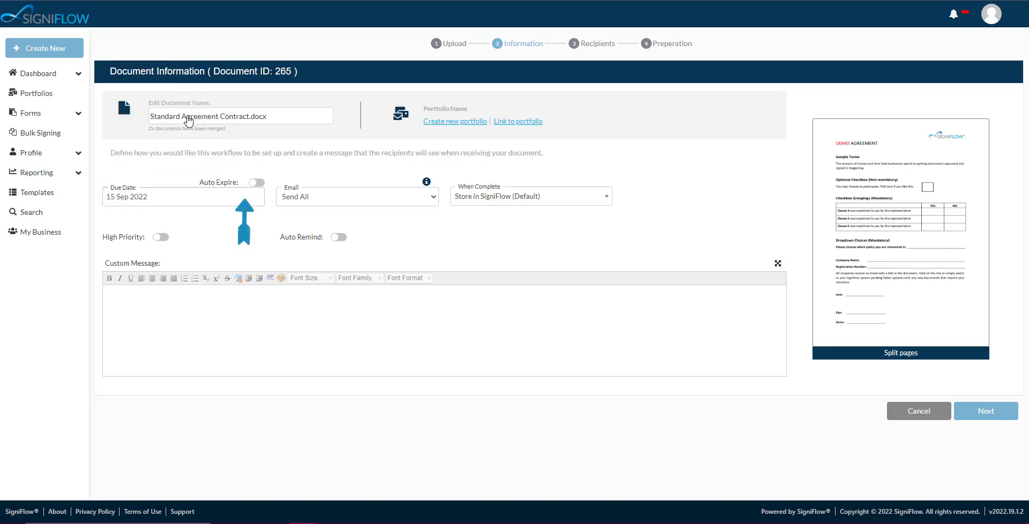
click(256, 183)
Step: Choose Send All for emails and Store in SigniFlow (Default) on completion, with High Priority and Auto Remind enabled
mouse_move(429, 186)
click(433, 199)
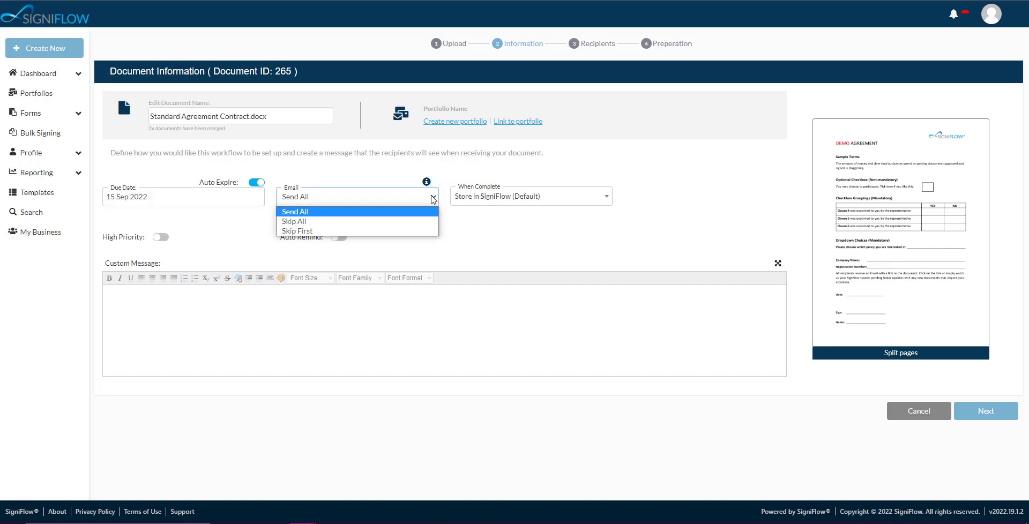
click(303, 215)
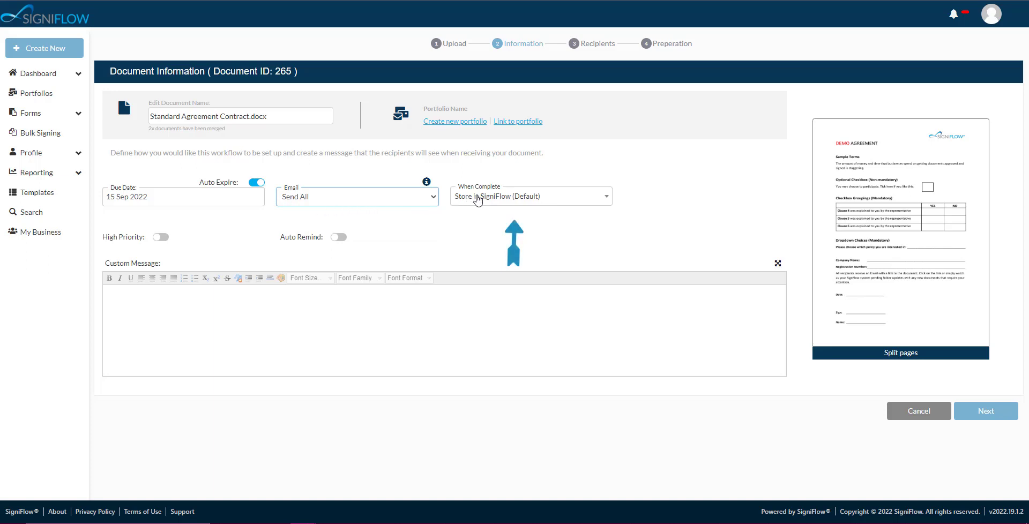
click(601, 203)
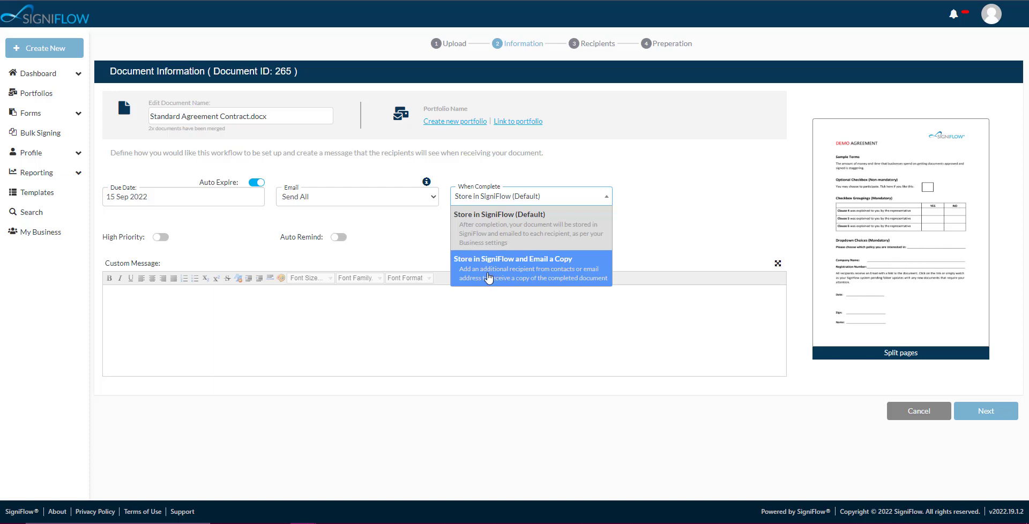
click(503, 220)
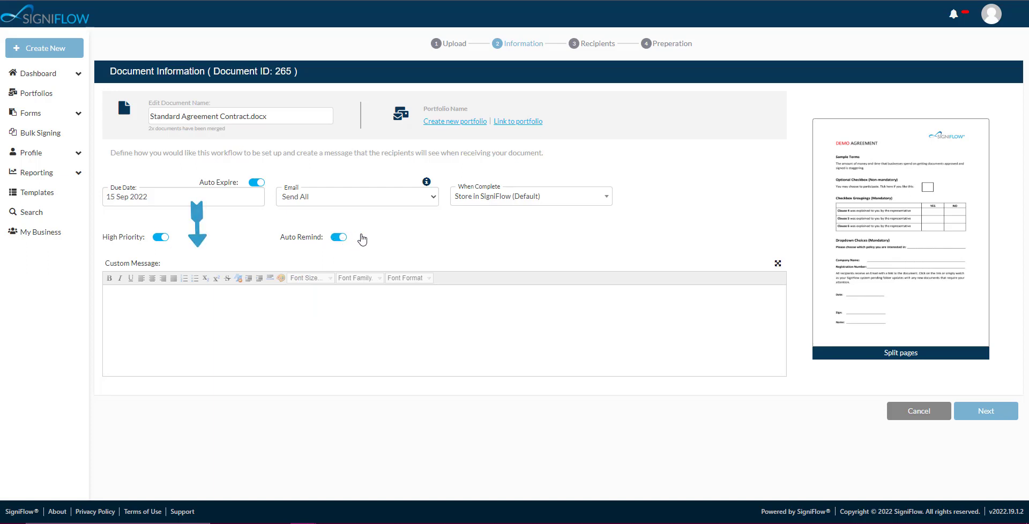
Step: Enter the custom message "How to create a basic workflow." and proceed to the recipients stage
click(134, 292)
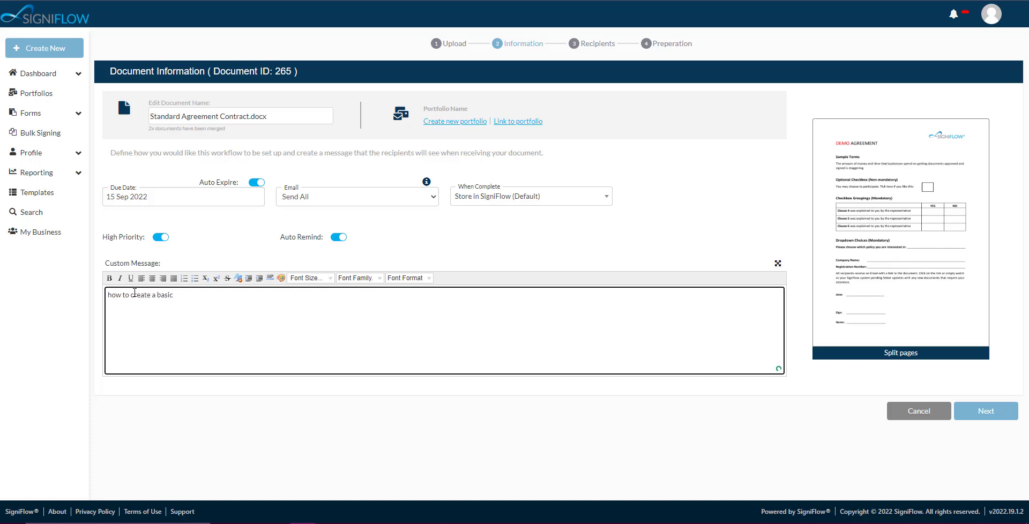
click(111, 294)
key(BackSpace)
text(H)
click(696, 205)
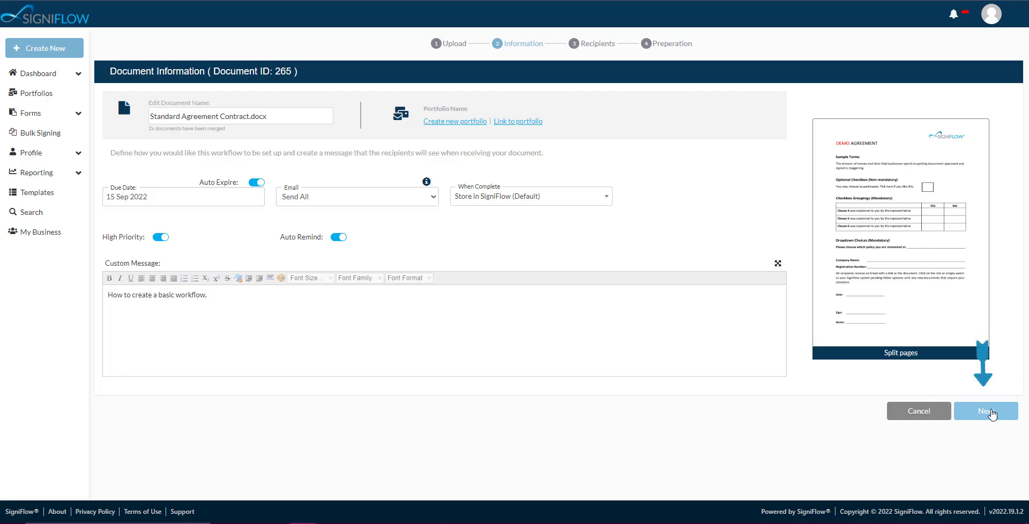
click(991, 413)
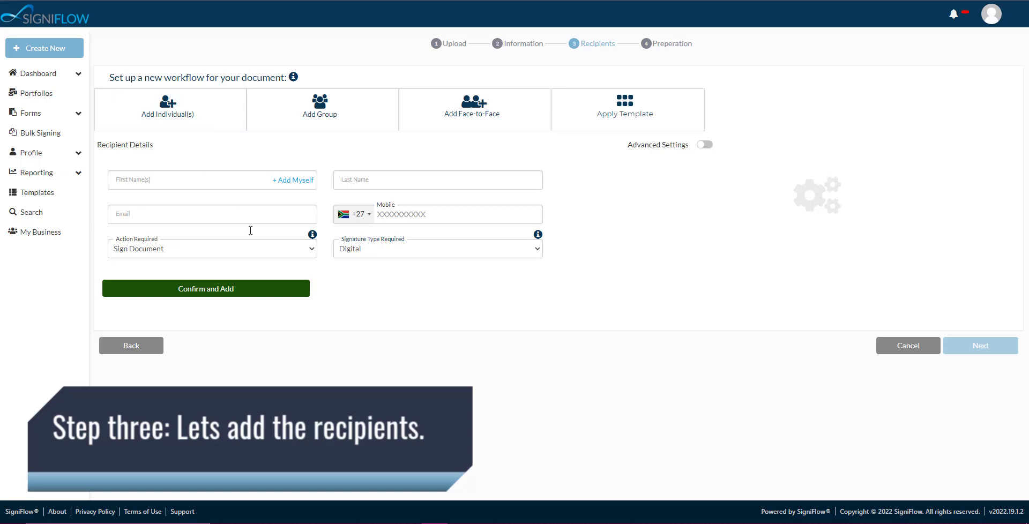
Step: Add yourself as an individual recipient who signs the document with an Electronic signature
click(189, 121)
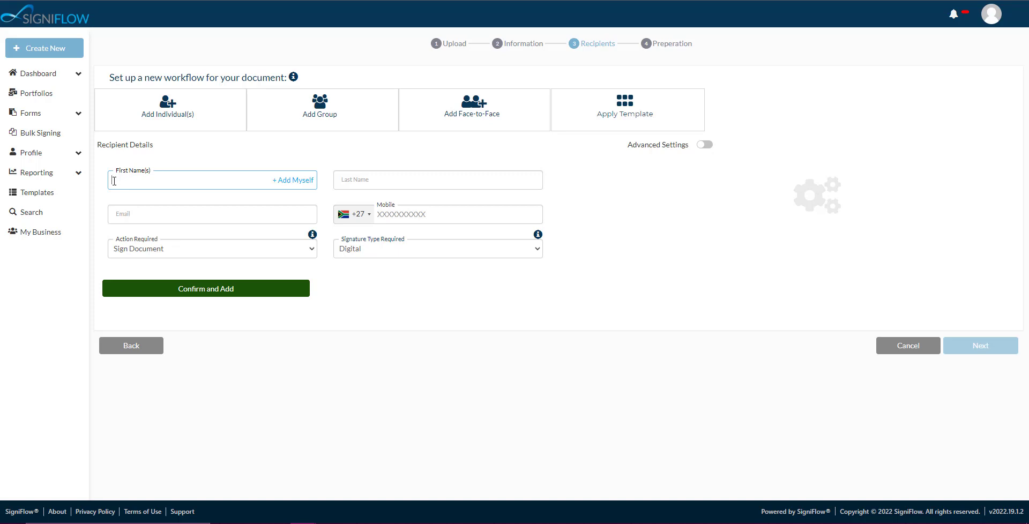
click(290, 182)
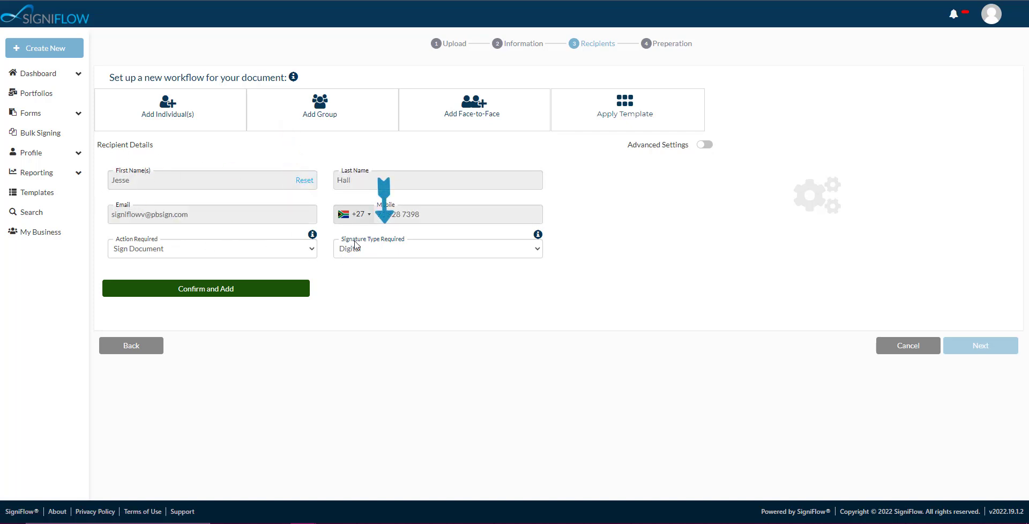
mouse_move(538, 236)
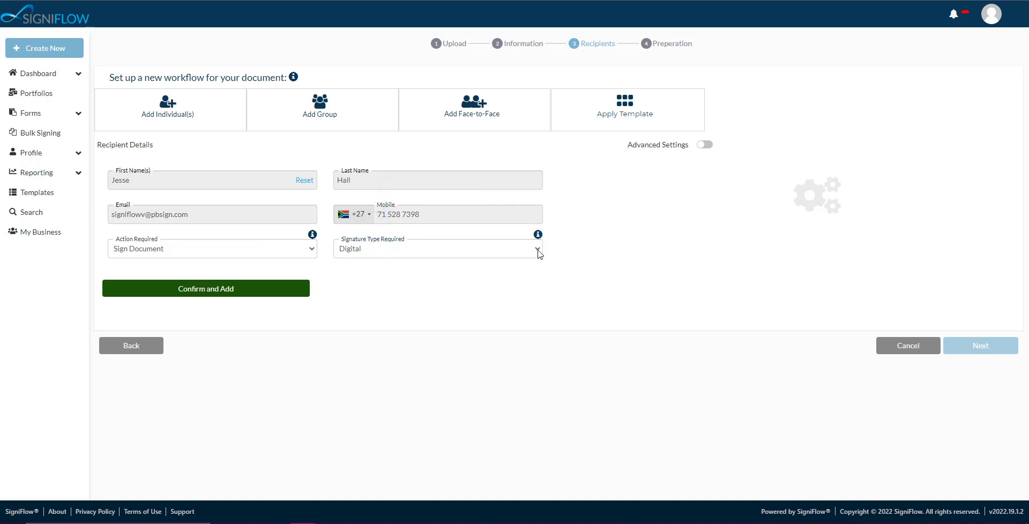
click(538, 250)
click(407, 275)
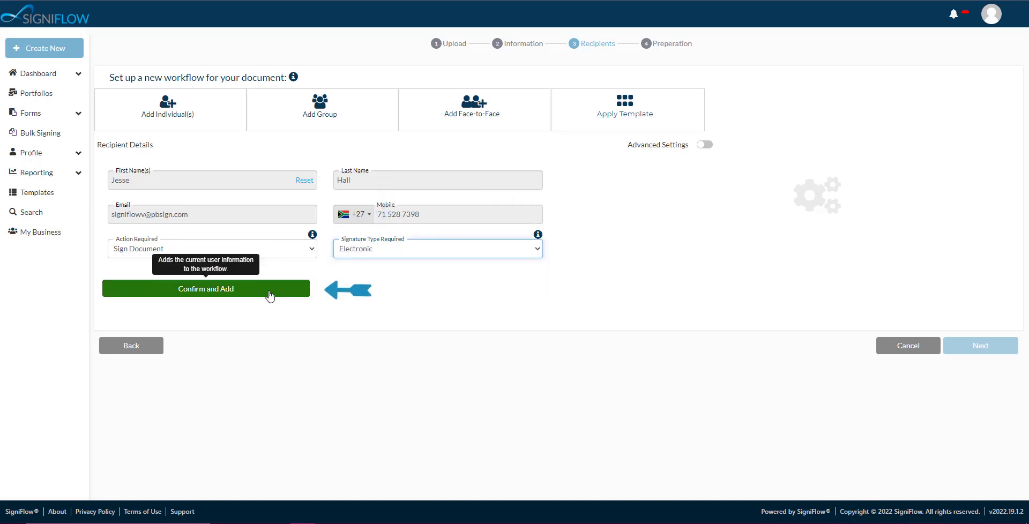
click(223, 293)
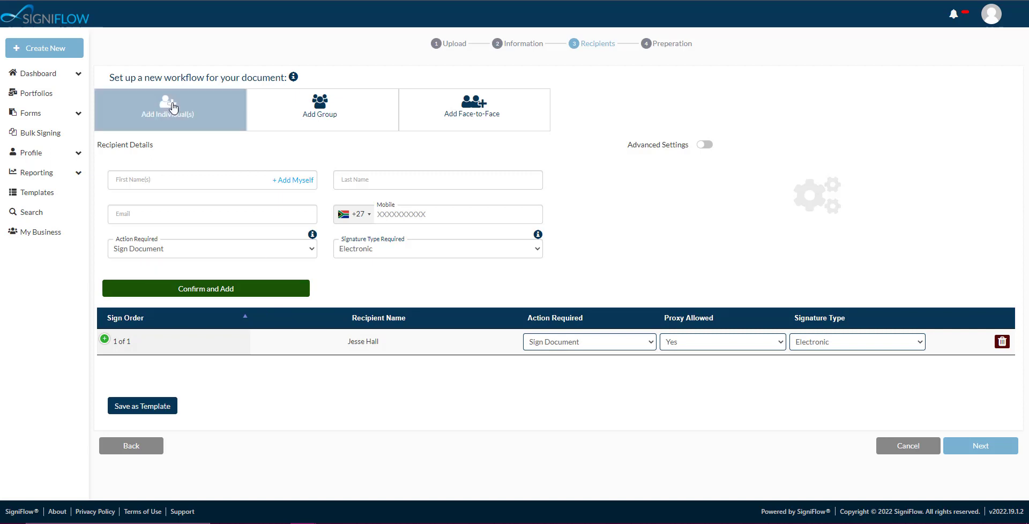
Step: Fill in the second recipient's details from the saved contact starting with "A" and set the required action to Approve Document
click(140, 177)
text(A)
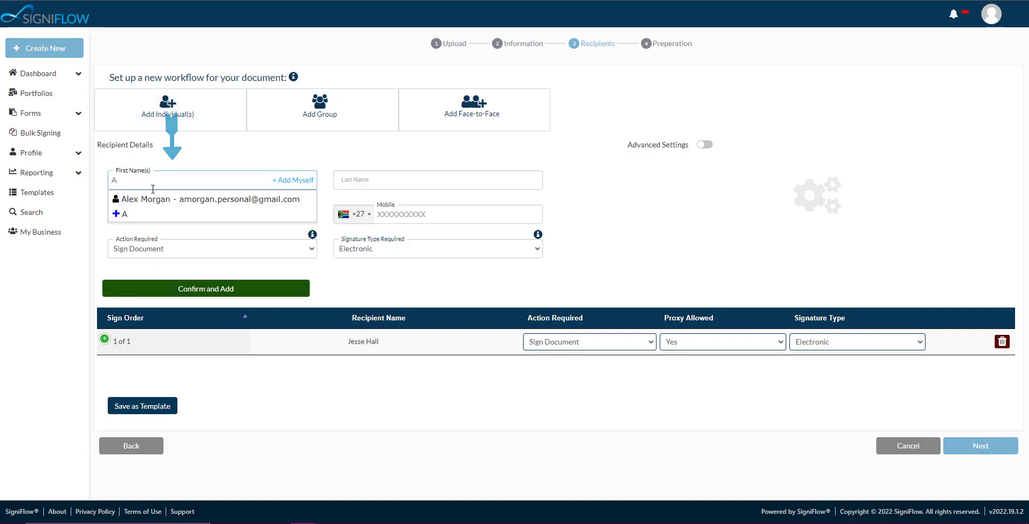
click(155, 199)
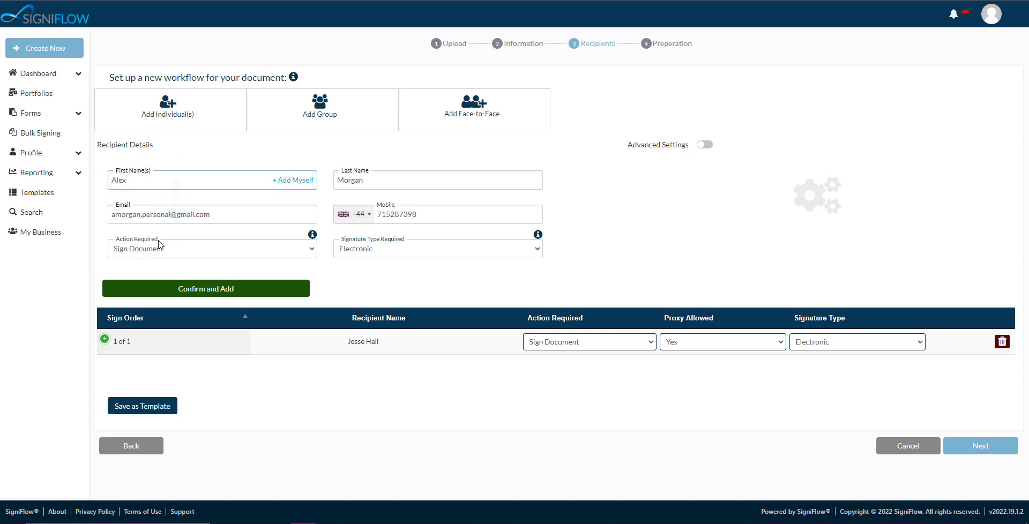
click(314, 245)
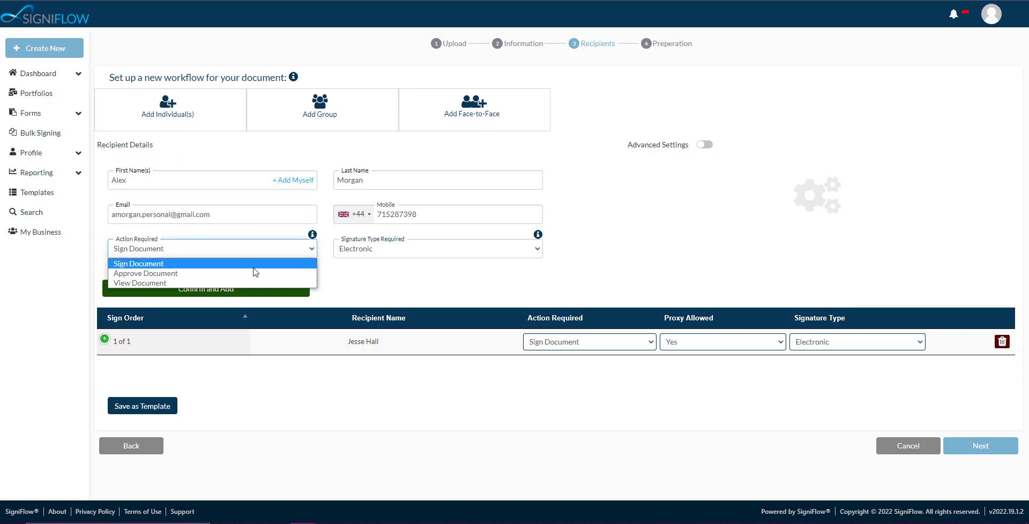
click(252, 271)
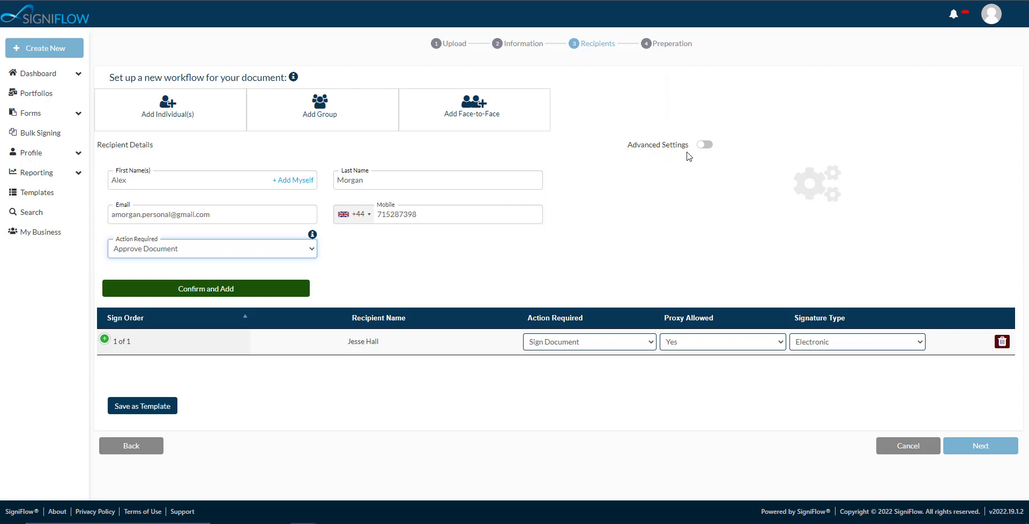
Step: Enable the second recipient's advanced settings, with Proxy Allowed and Send Completed Email at Yes and the language at Default
click(704, 146)
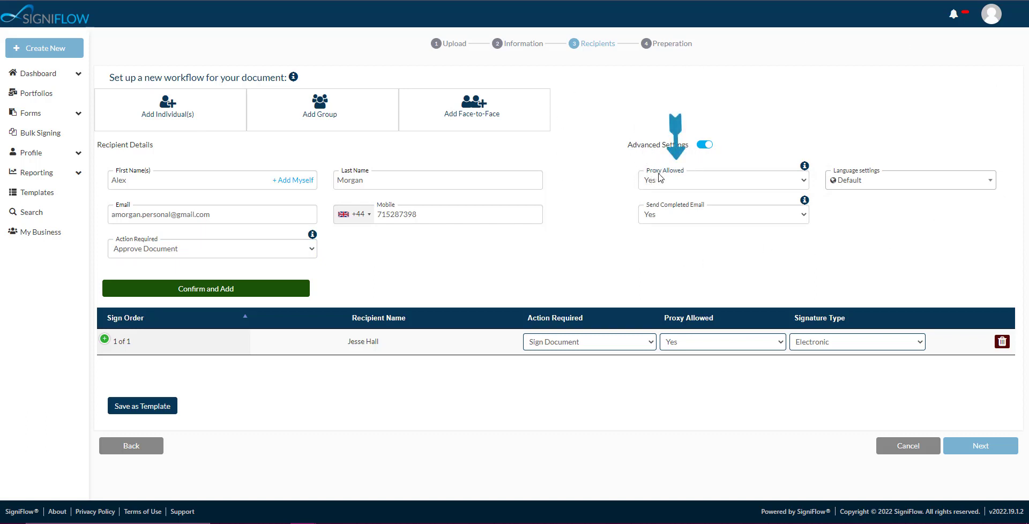
mouse_move(805, 171)
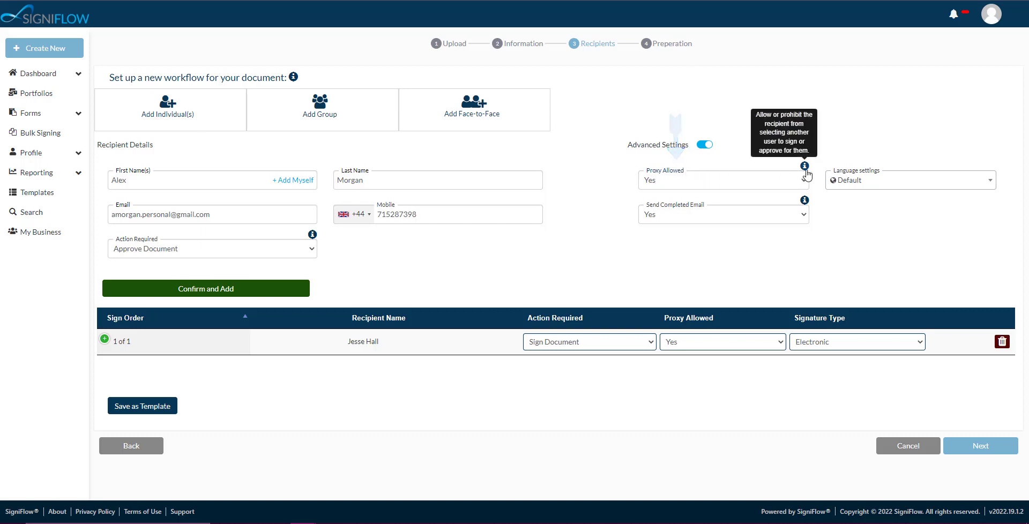
click(805, 182)
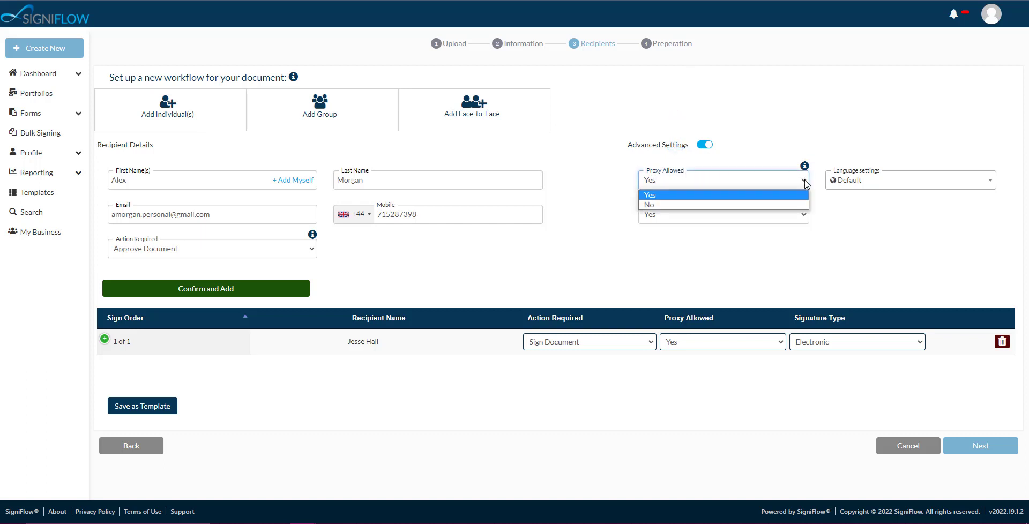
click(661, 195)
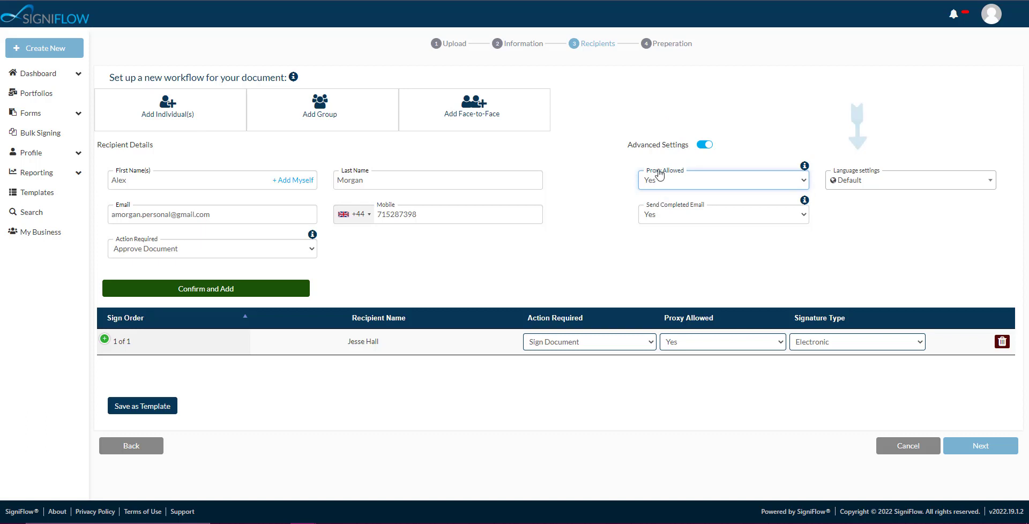
click(988, 182)
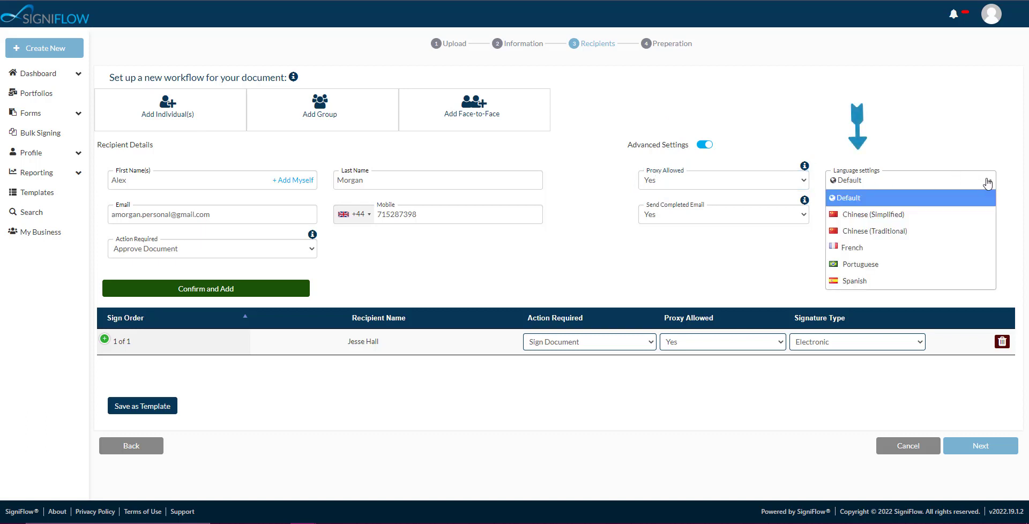
click(988, 182)
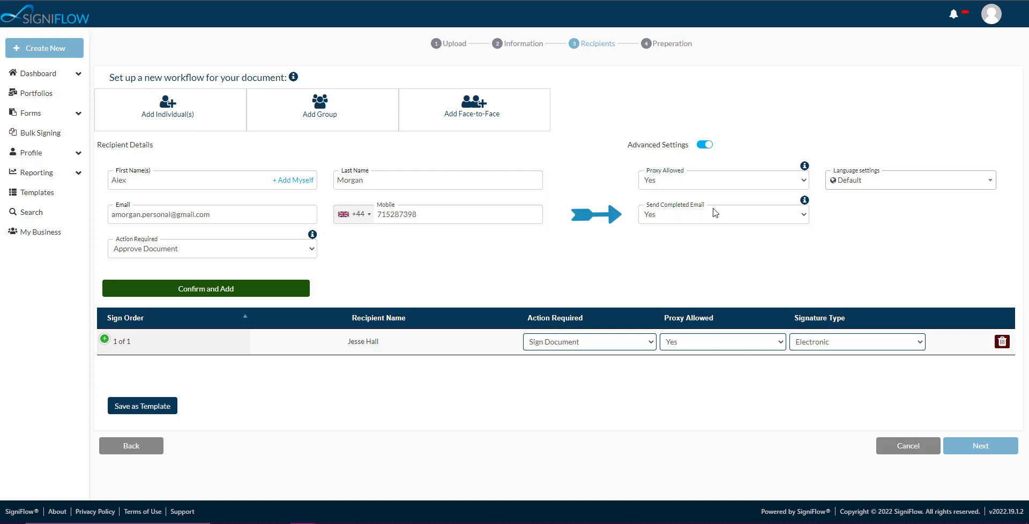
mouse_move(804, 202)
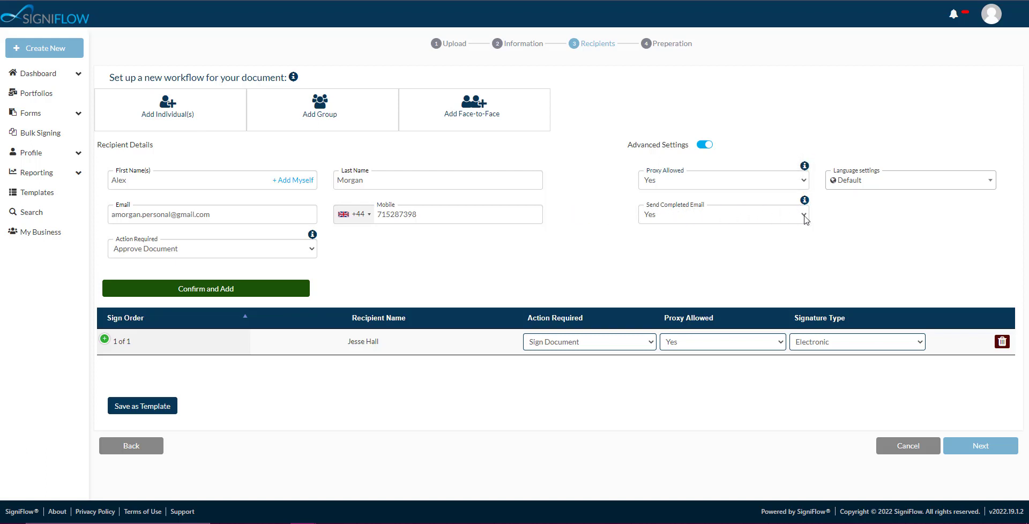
click(804, 218)
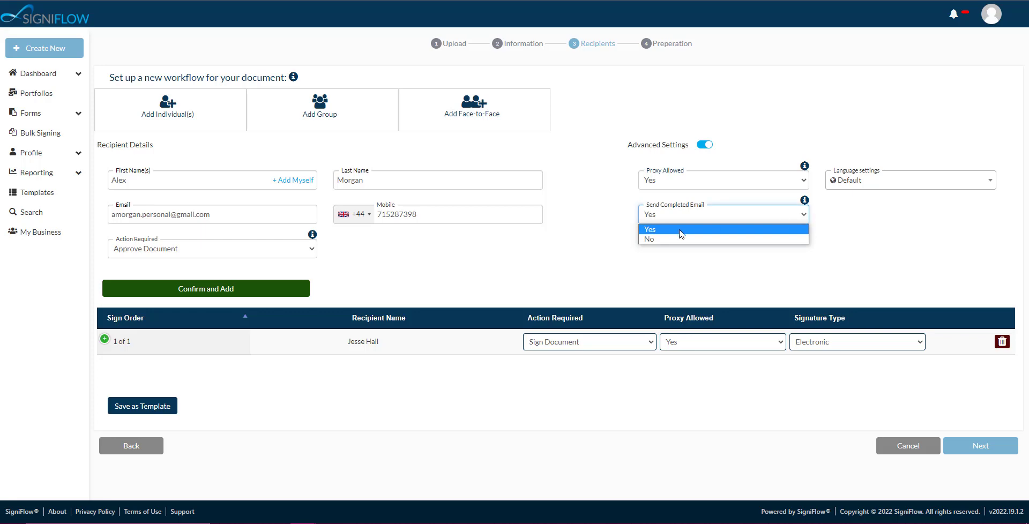
click(651, 230)
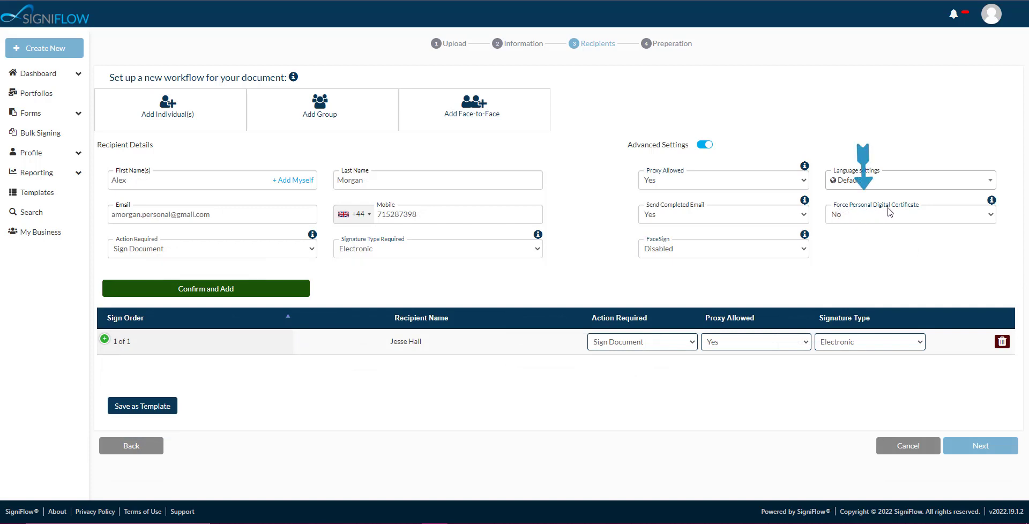
Step: Review the choices for Force Personal Digital Certificate and FaceSign, and read the explanation of the FaceSign modes
mouse_move(992, 202)
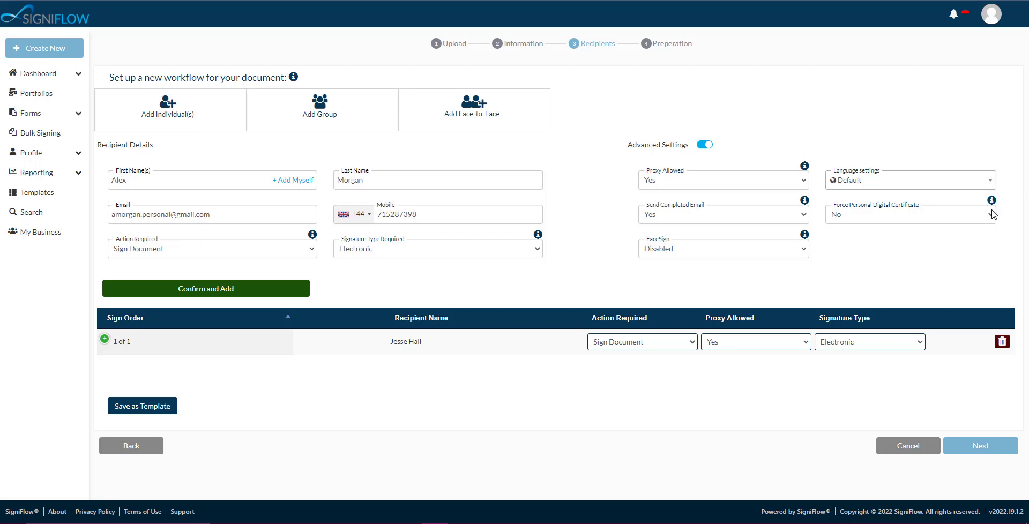
click(992, 214)
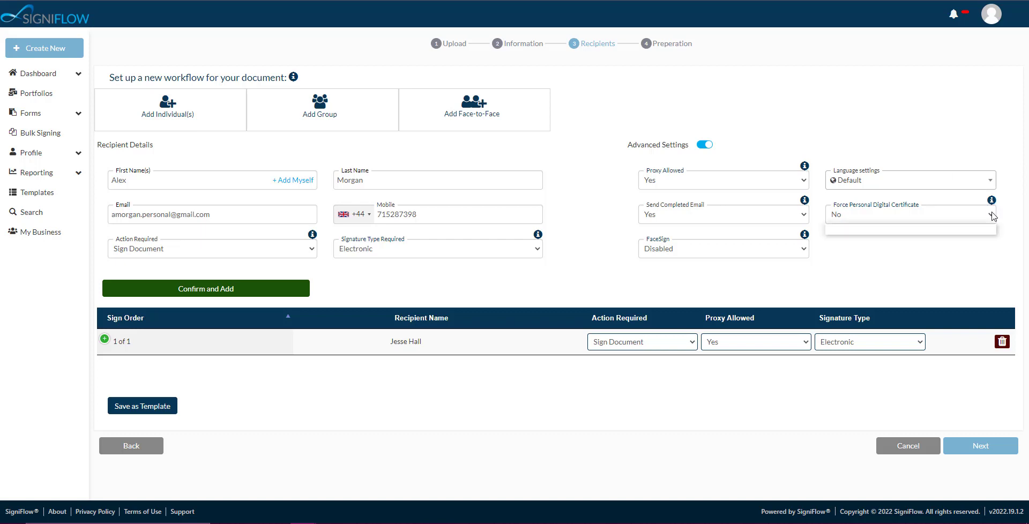
click(966, 235)
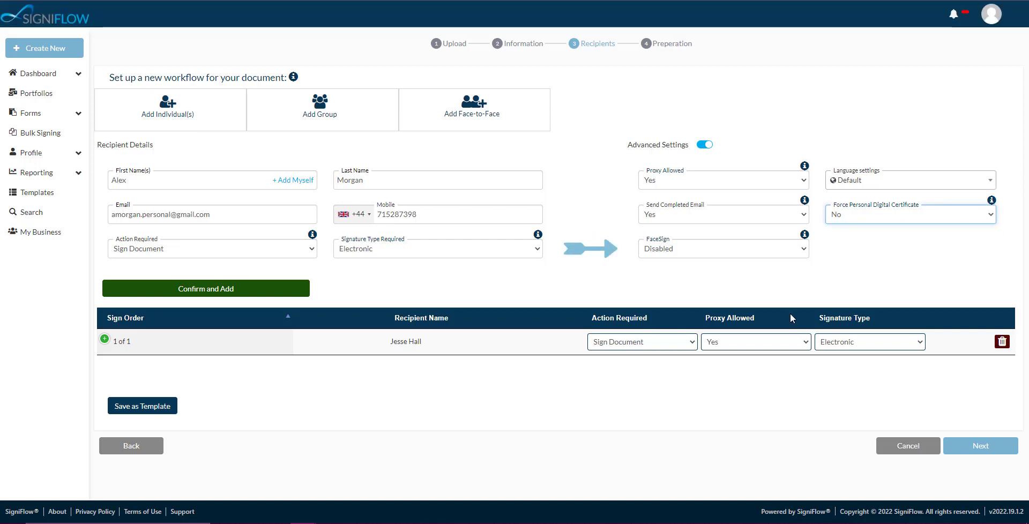
mouse_move(806, 237)
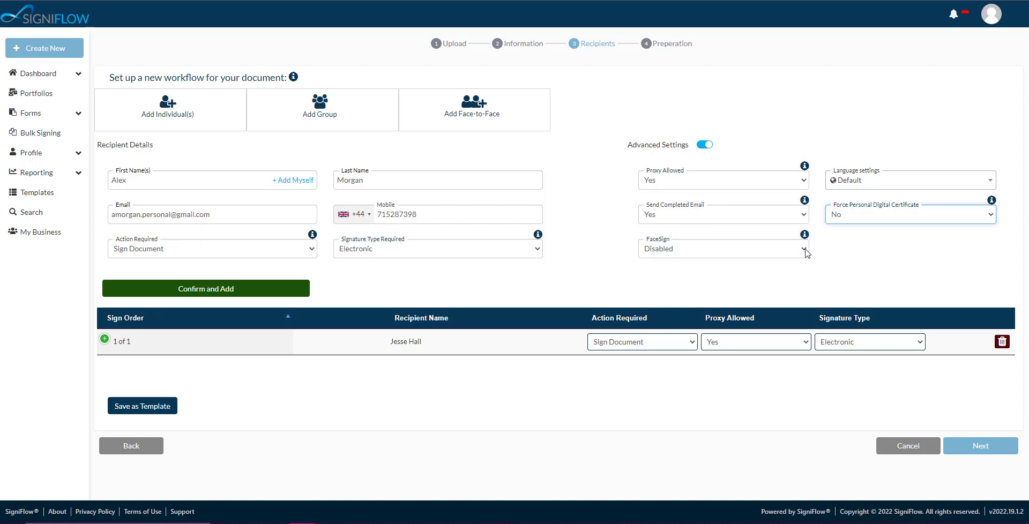
click(804, 250)
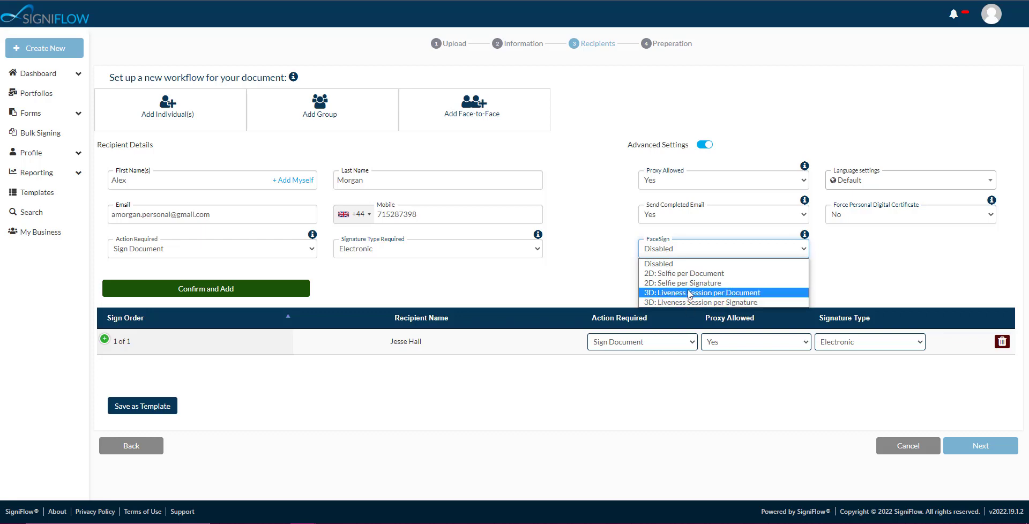
click(803, 248)
click(805, 236)
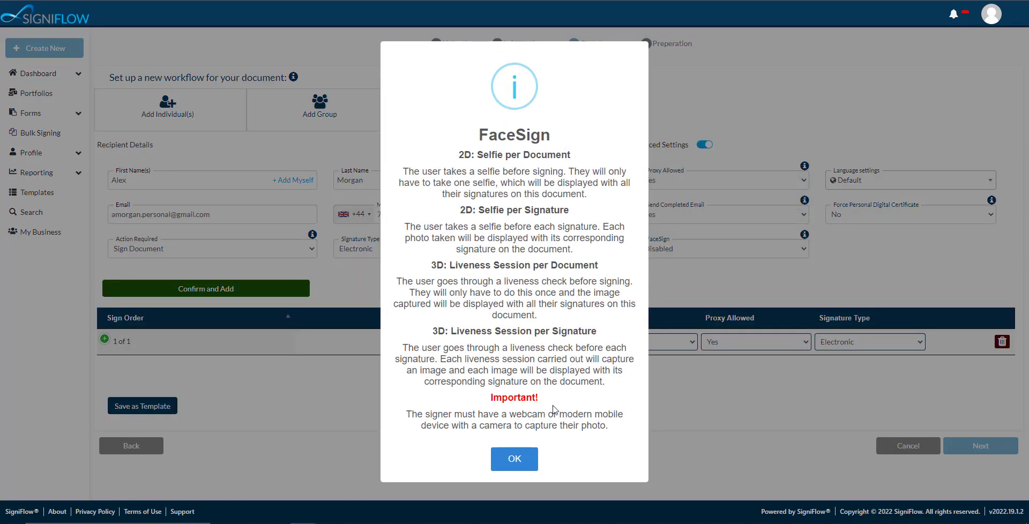
click(516, 458)
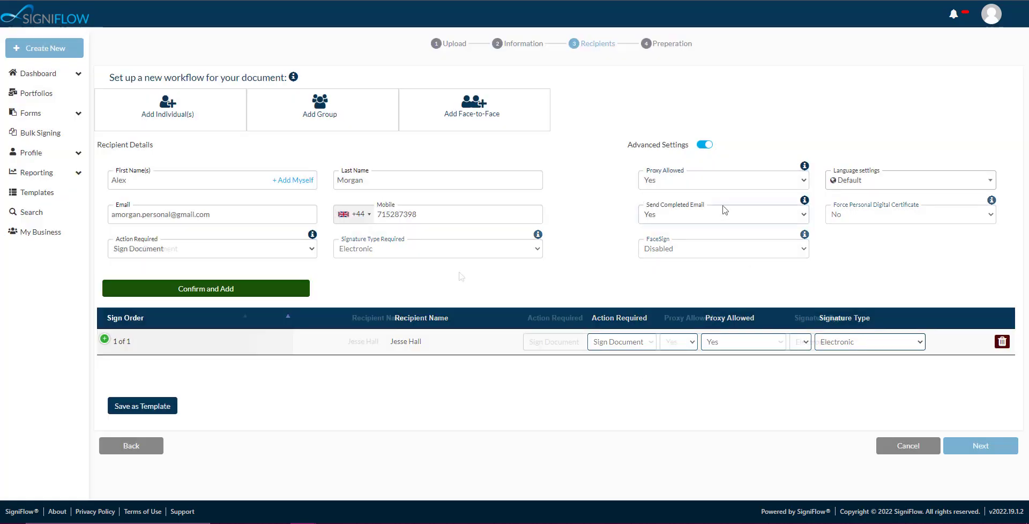
Step: Add the approver to the workflow's recipient list and proceed to the preparation stage
click(201, 289)
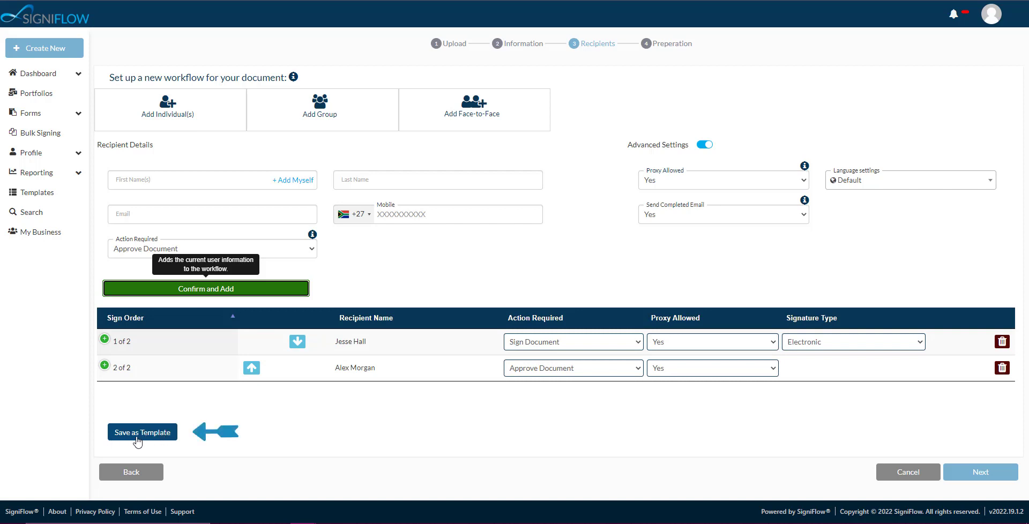
click(958, 474)
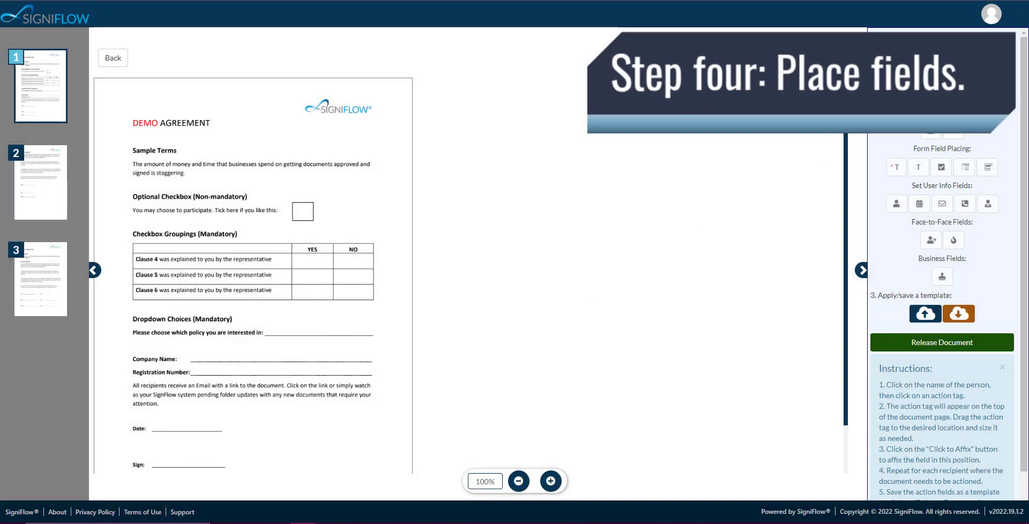
Step: Affix a trial signature field for the first signer just above the DEMO AGREEMENT heading and delete it
click(931, 130)
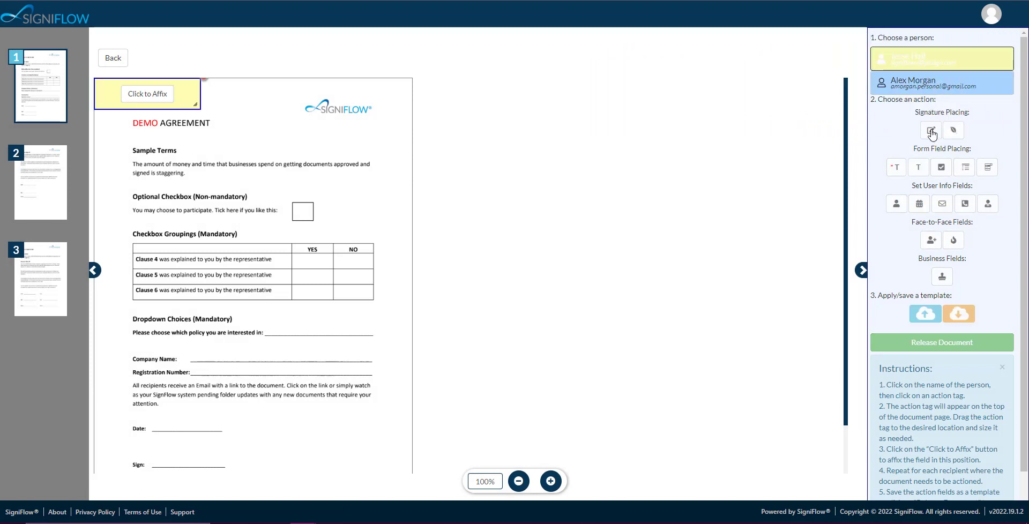
drag(182, 87, 205, 100)
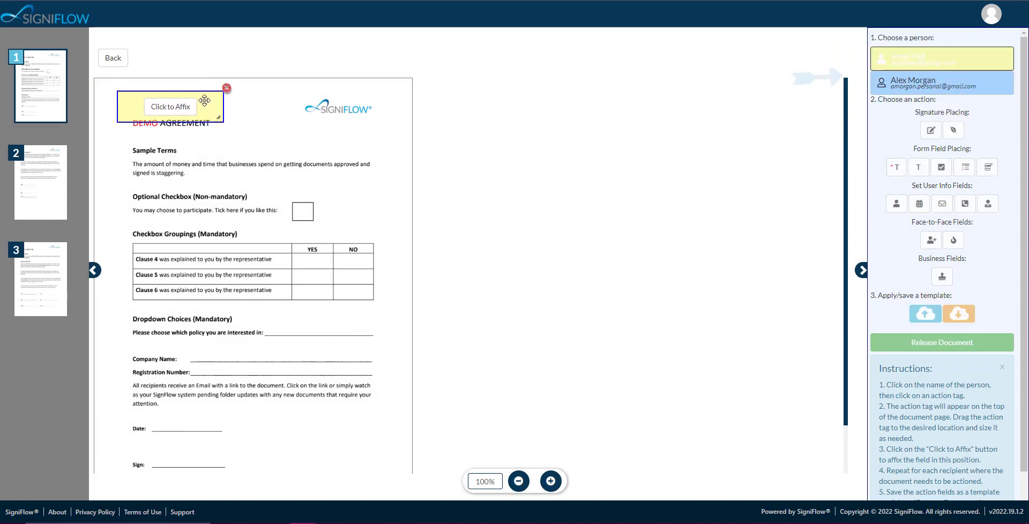
click(170, 107)
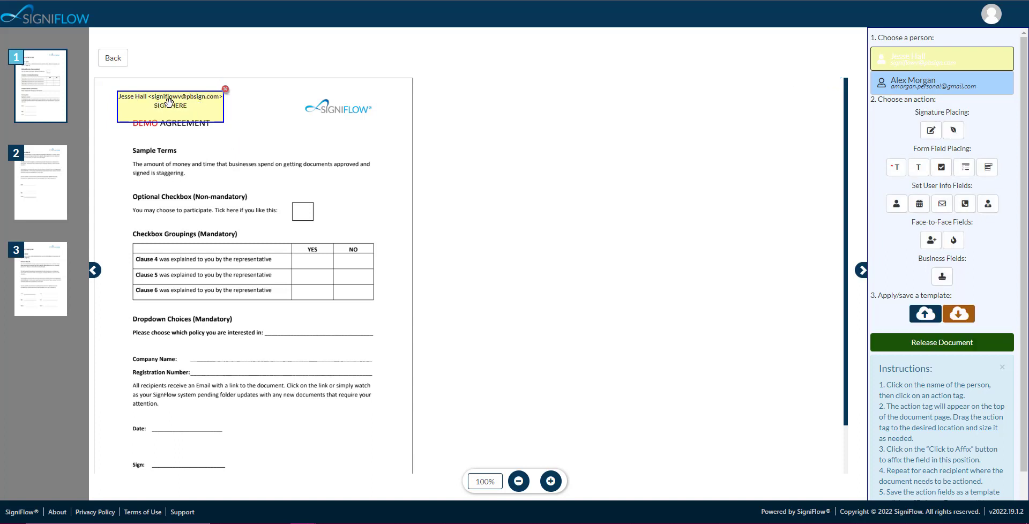
click(226, 91)
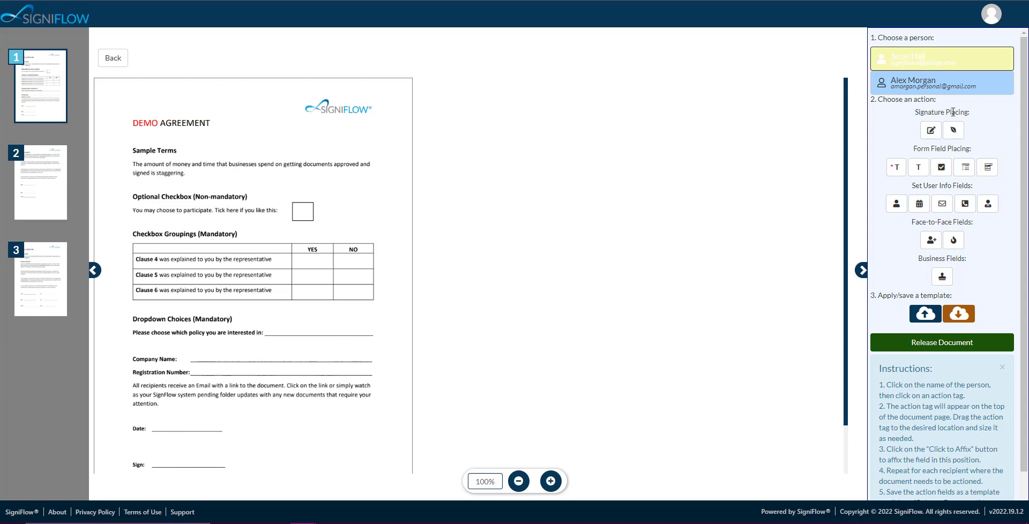
Step: Affix a signature field for the first signer on the Sign line of page 1 and remove it
click(931, 130)
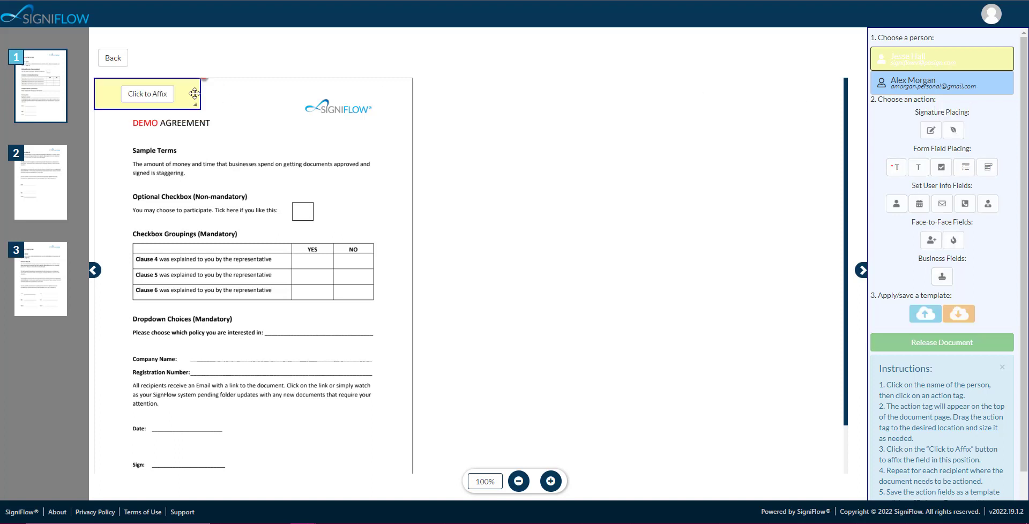
mouse_move(195, 94)
mouse_down()
mouse_move(313, 266)
mouse_move(281, 390)
mouse_move(243, 451)
mouse_up()
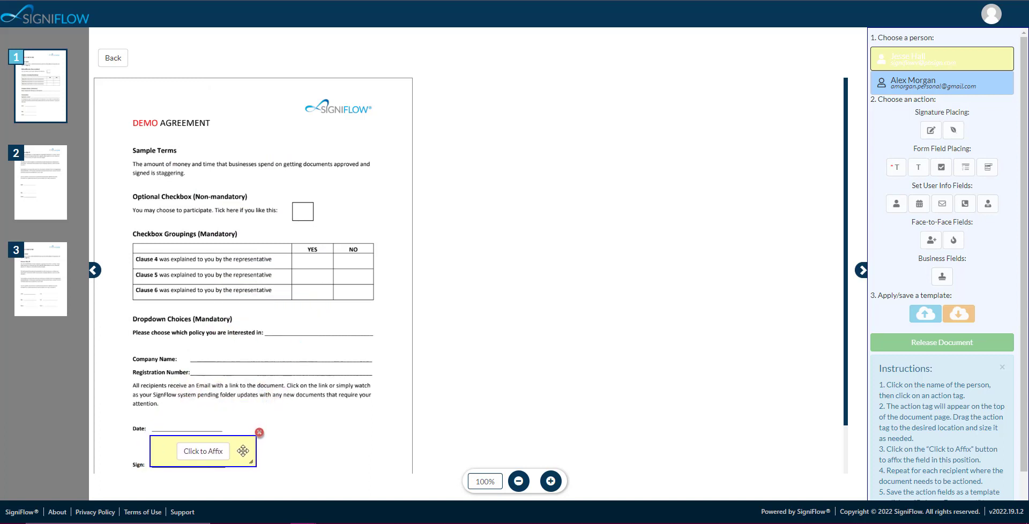
click(200, 453)
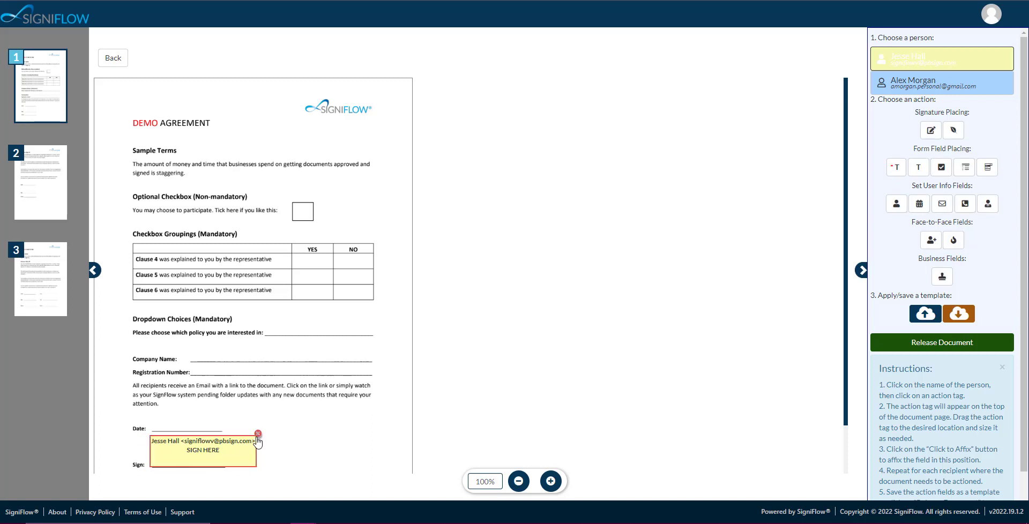
click(258, 435)
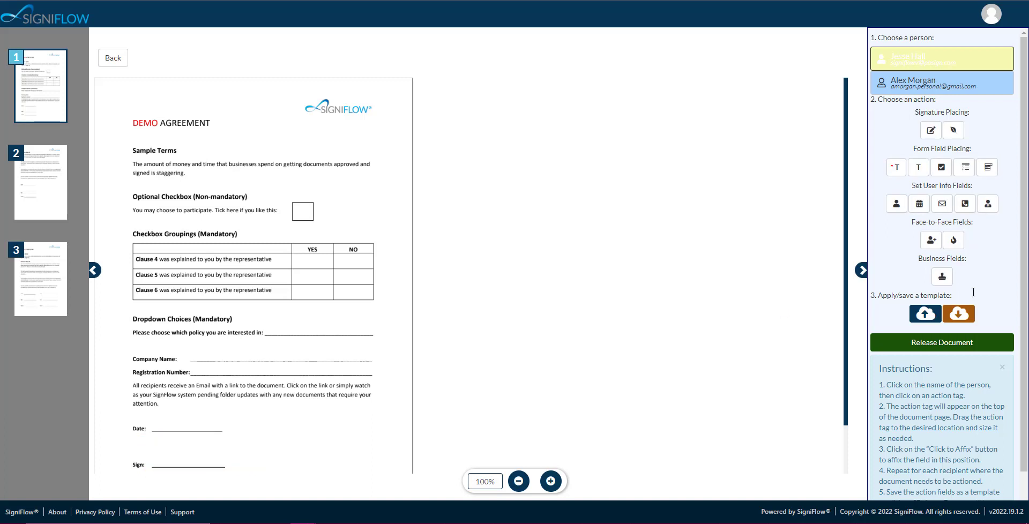
Step: Load the document template "Custom Agreement Contract - 2 Signers." to place the fields on the agreement
click(958, 318)
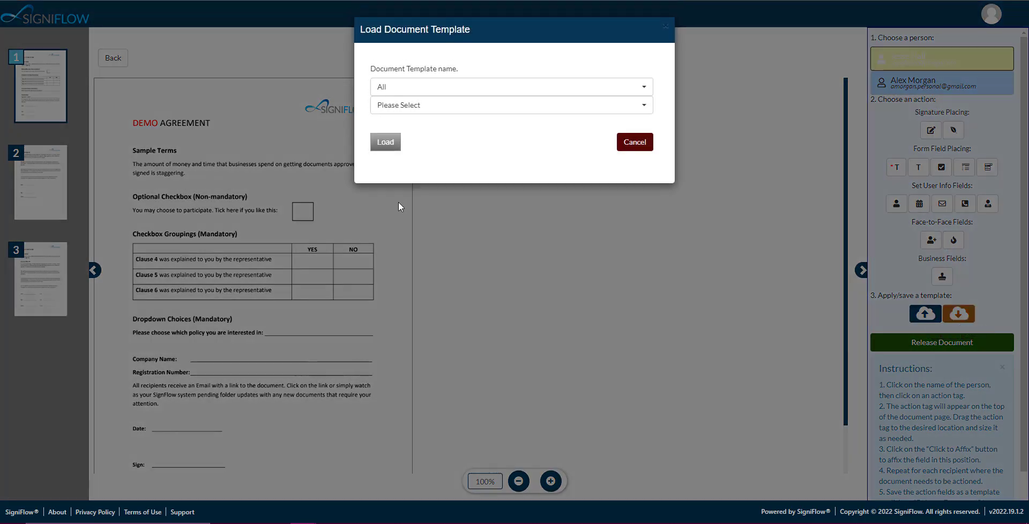
click(466, 105)
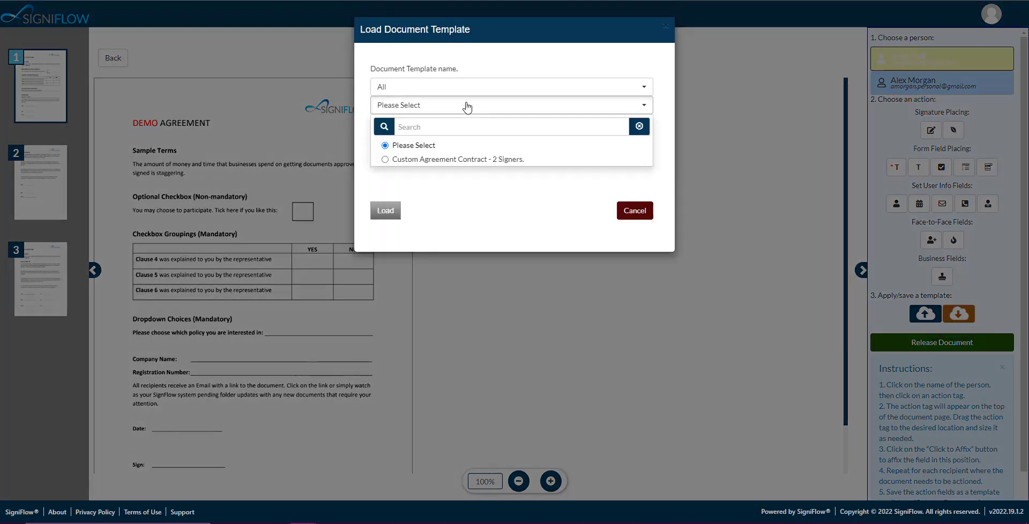
click(432, 159)
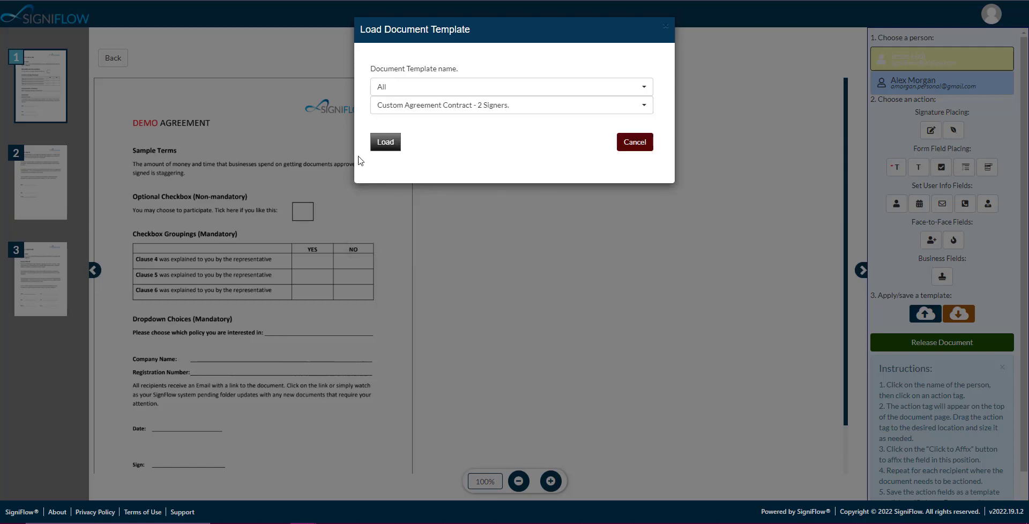
click(386, 143)
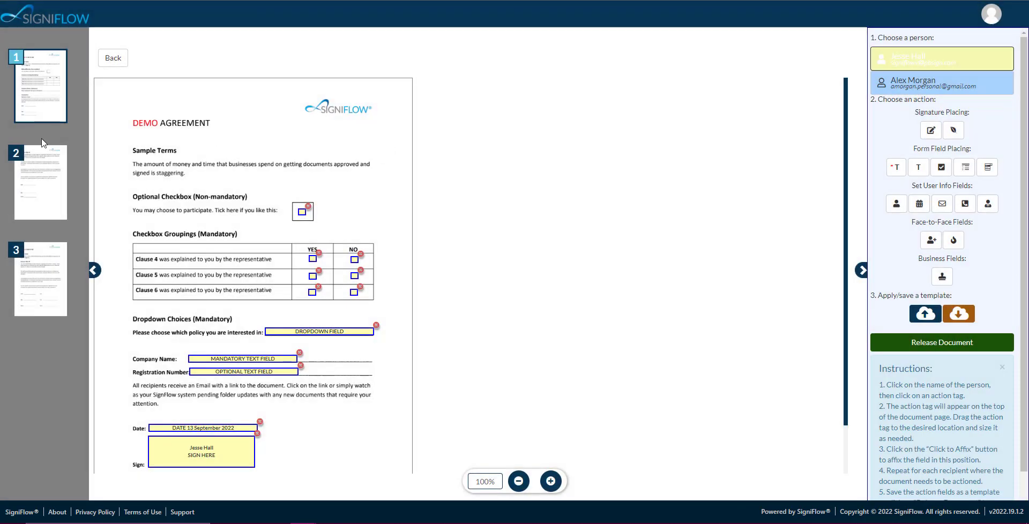
Step: Check the fields placed on page 1 and release the document to its recipients
scroll(247, 117, down, 1)
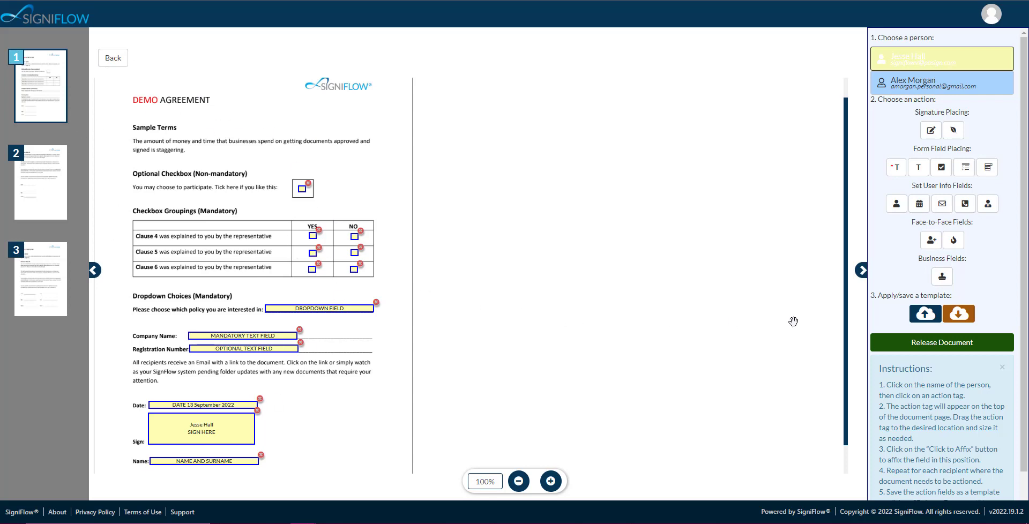
click(941, 342)
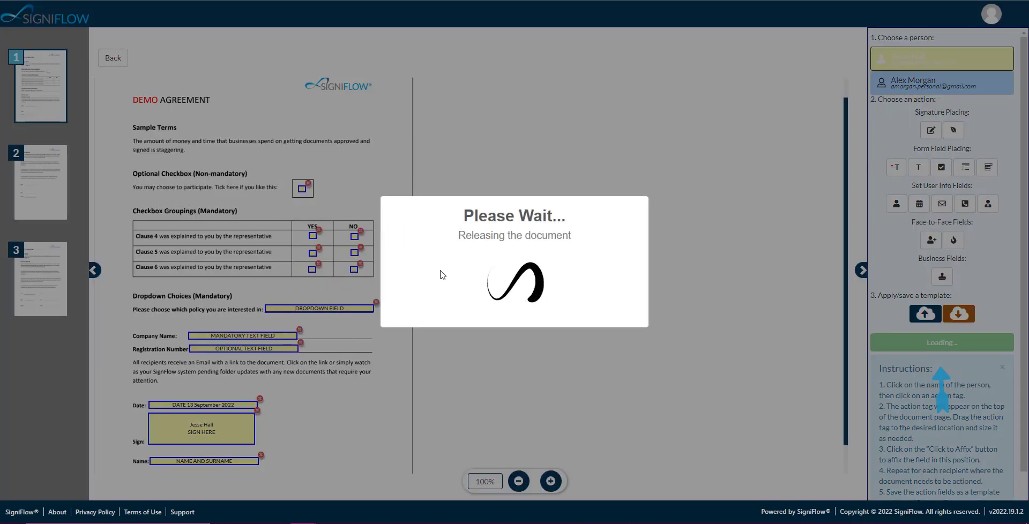